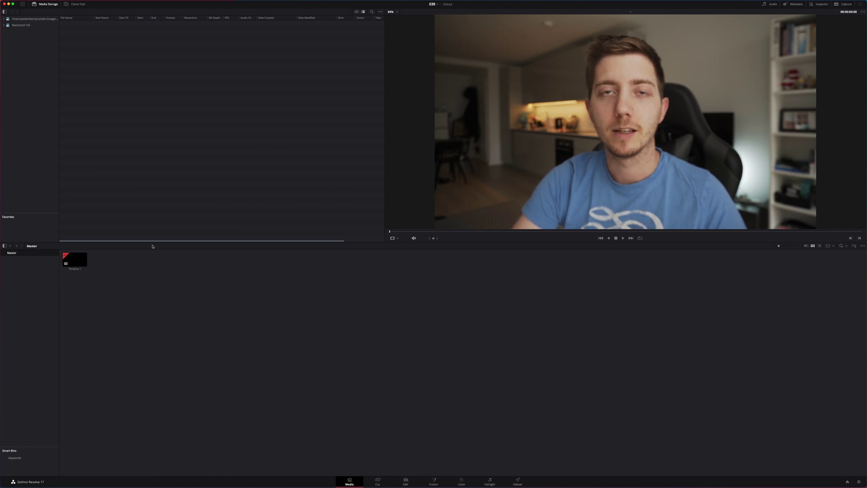
Enable Show Power Bins from the View menu so an empty Master power bin appears under the Master bin
click(116, 3)
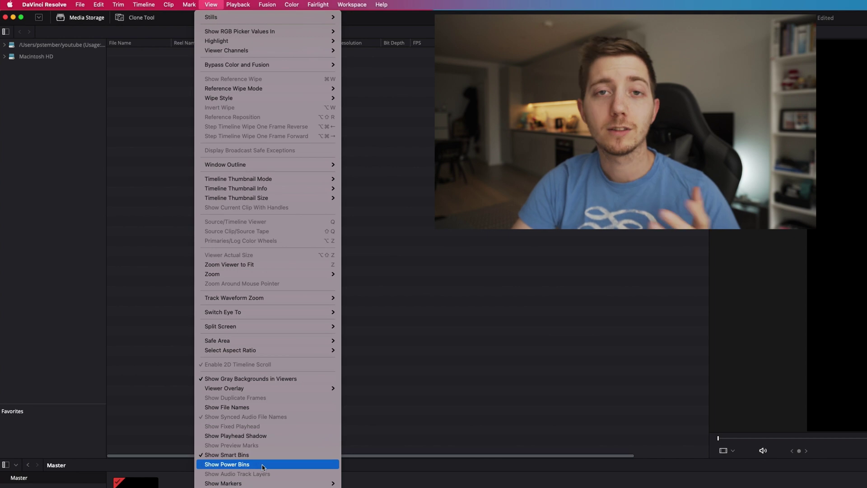
click(263, 465)
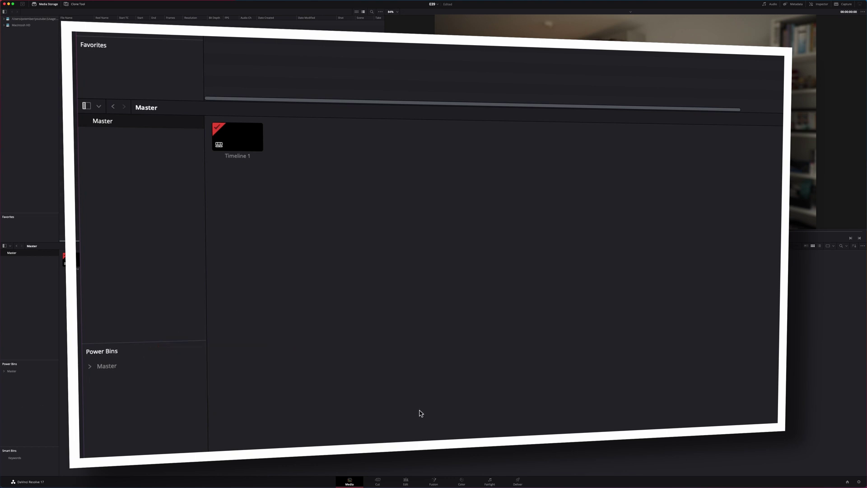
click(412, 484)
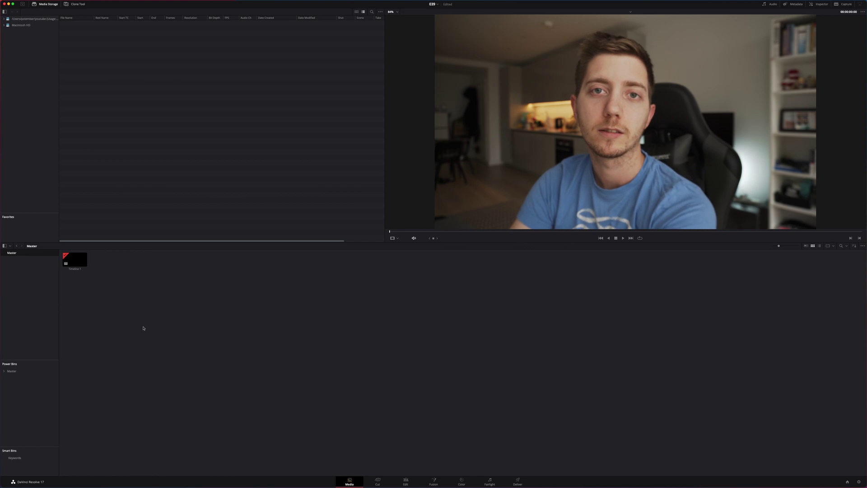
Import the Sound design folder's sound effect clips from Finder into the Master power bin
click(27, 371)
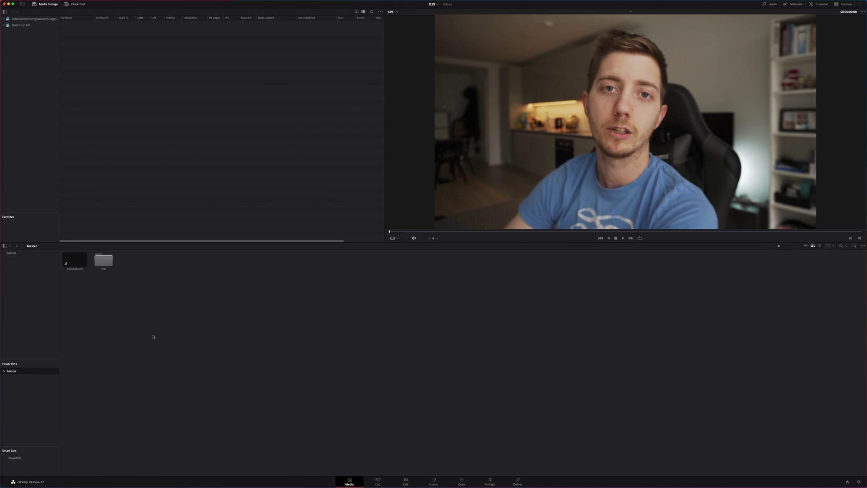
key(super+Tab)
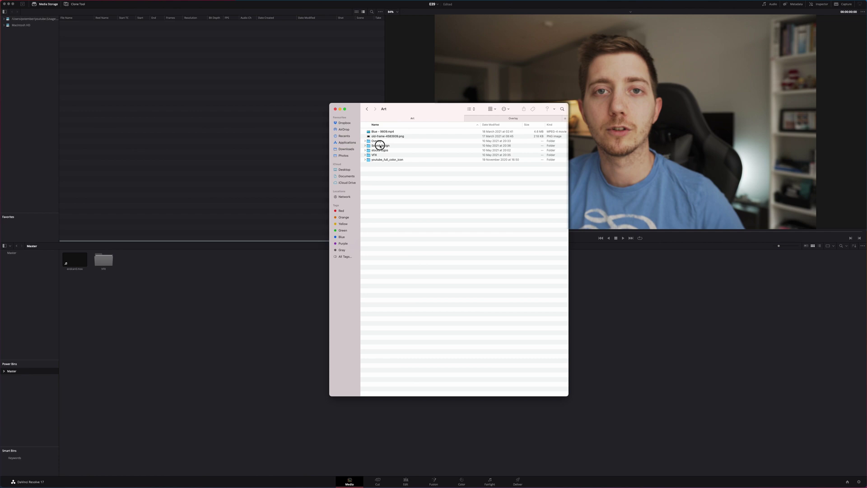
drag(379, 145, 229, 290)
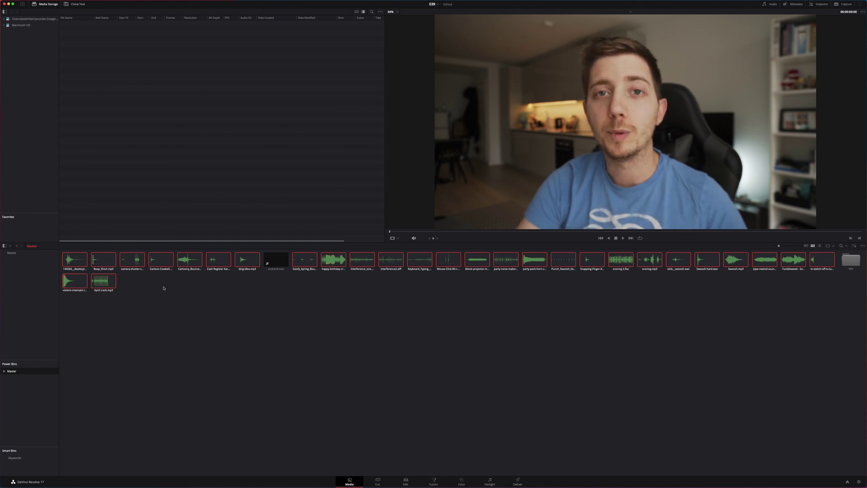
Group the selected sound clips into a new bin and rename it 'Sound effects'
right_click(158, 264)
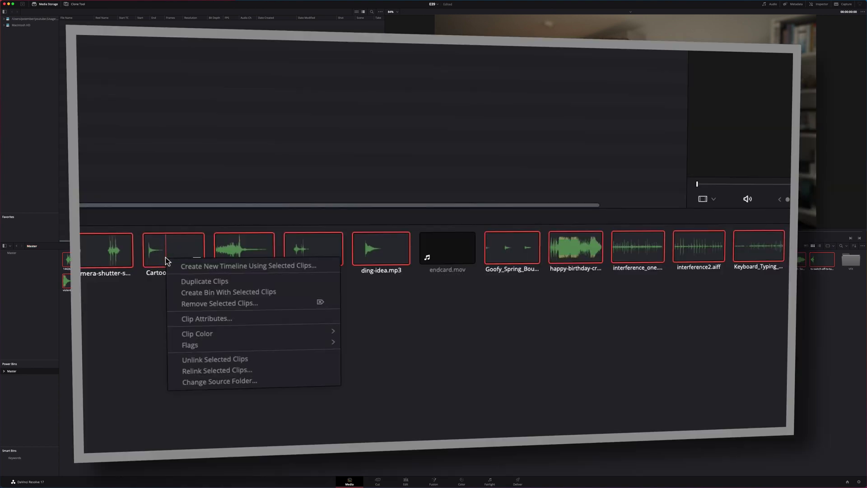
click(183, 293)
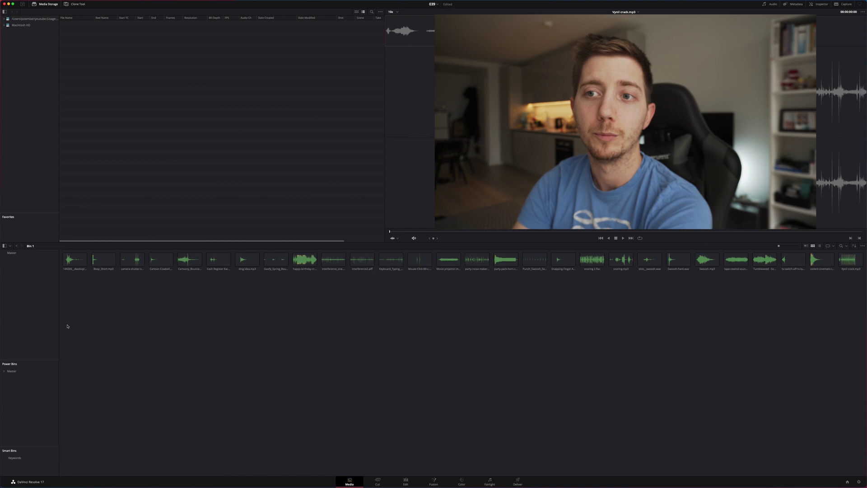
click(12, 371)
click(69, 263)
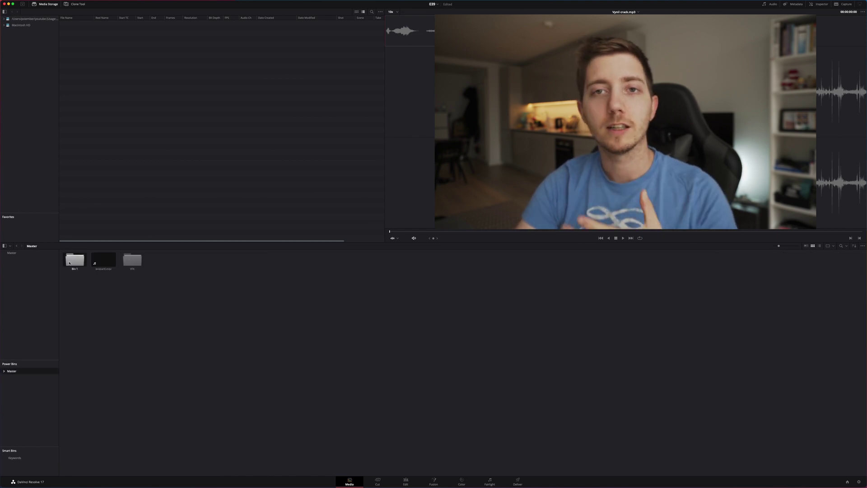
right_click(70, 263)
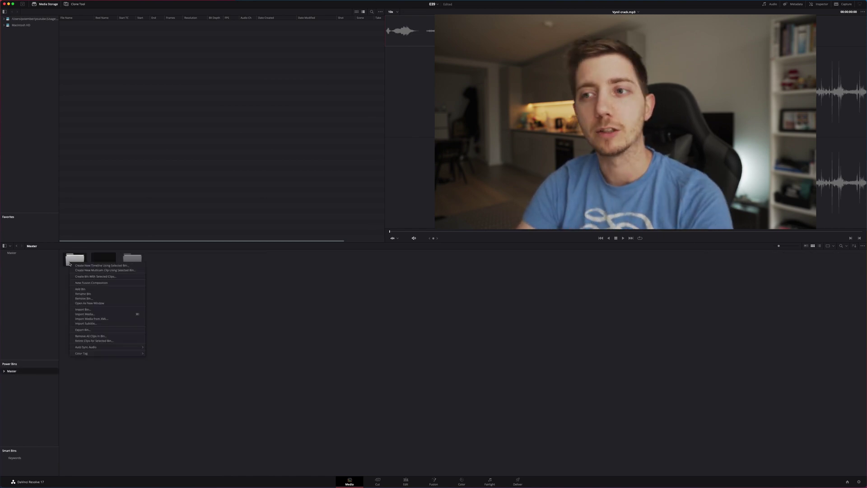
click(91, 294)
text(Sound effects)
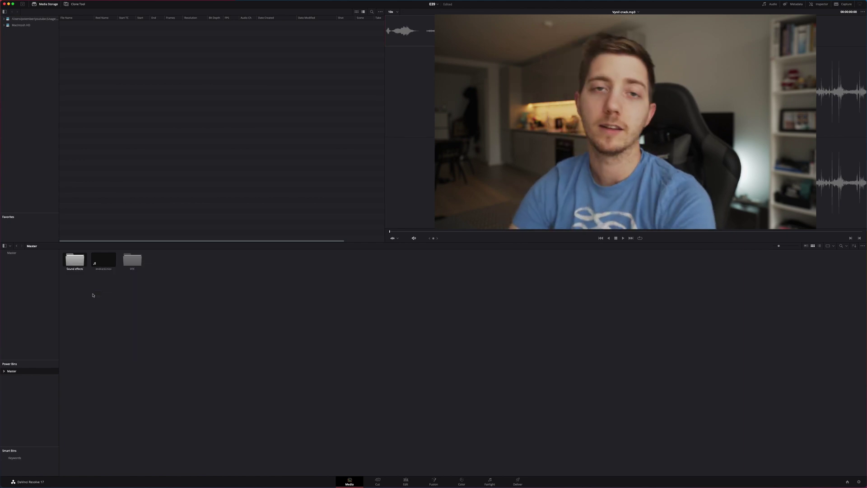
Confirm the Sound effects name and add a new bin named Music to the Master power bin
click(100, 303)
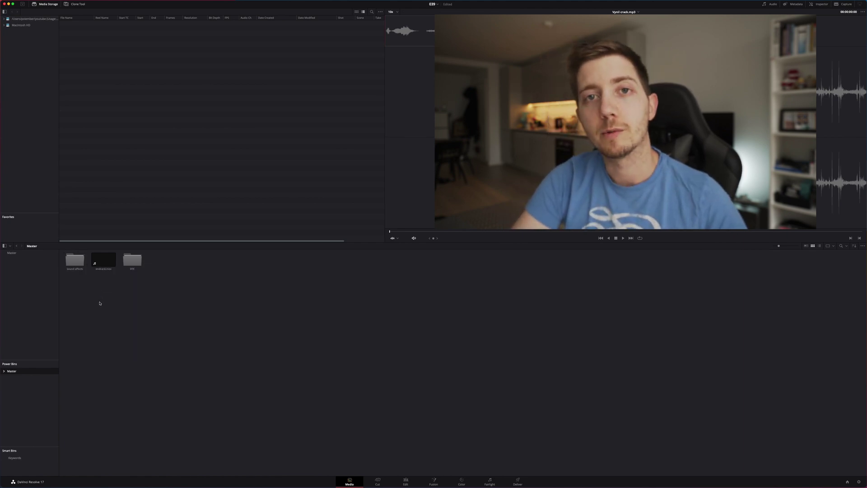
right_click(99, 303)
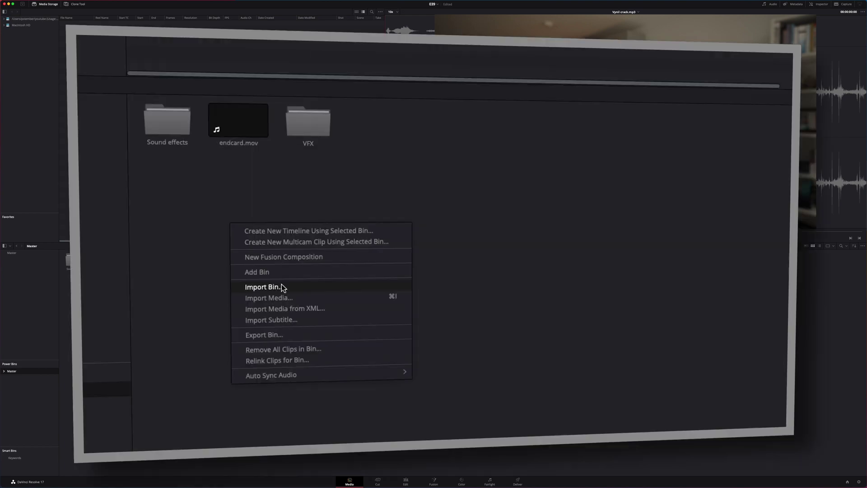
click(110, 322)
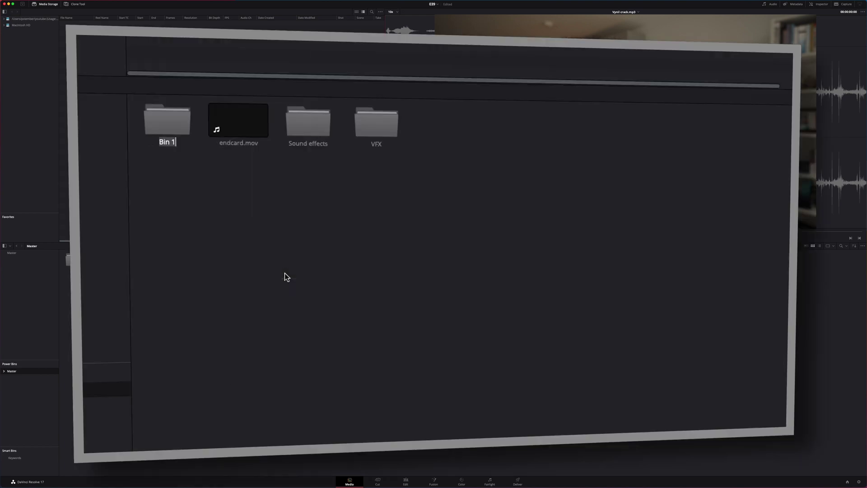
text(Music)
key(Return)
Fill the Music bin with music files and return to the Master power bin
double_click(72, 259)
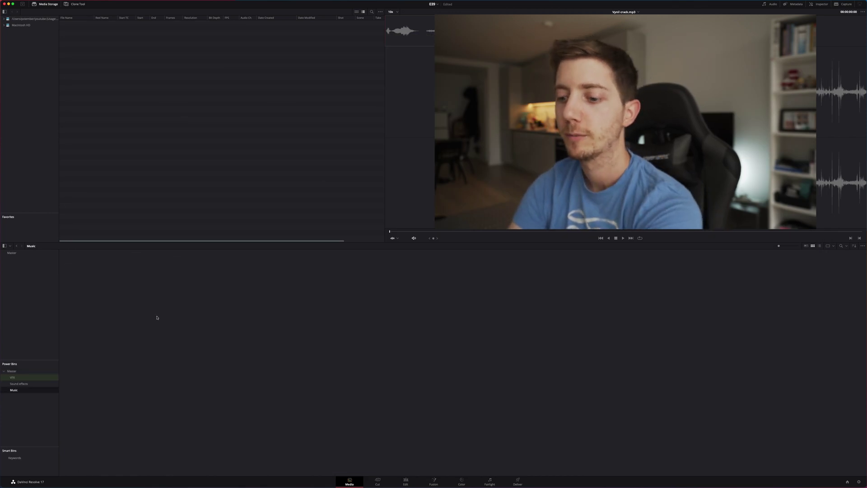
drag(157, 316, 304, 355)
click(11, 371)
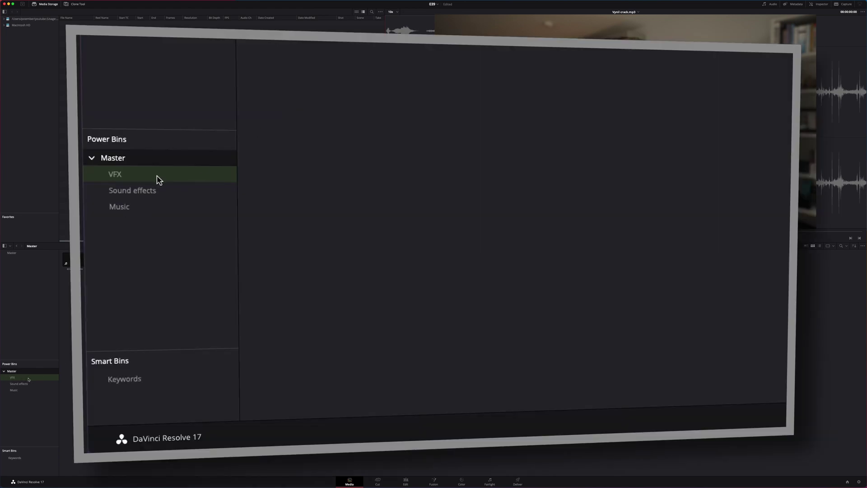
Give the VFX power bin a Blue colour tag, then check the Music power bin's clips
right_click(28, 378)
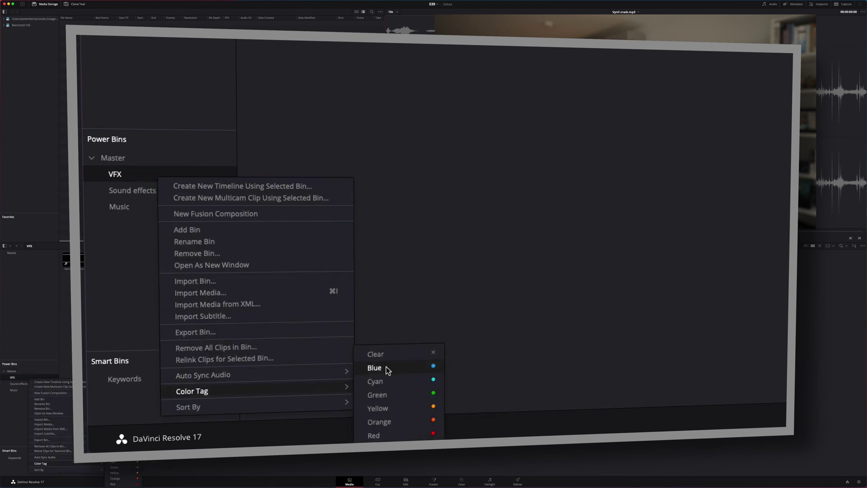
click(120, 455)
click(14, 390)
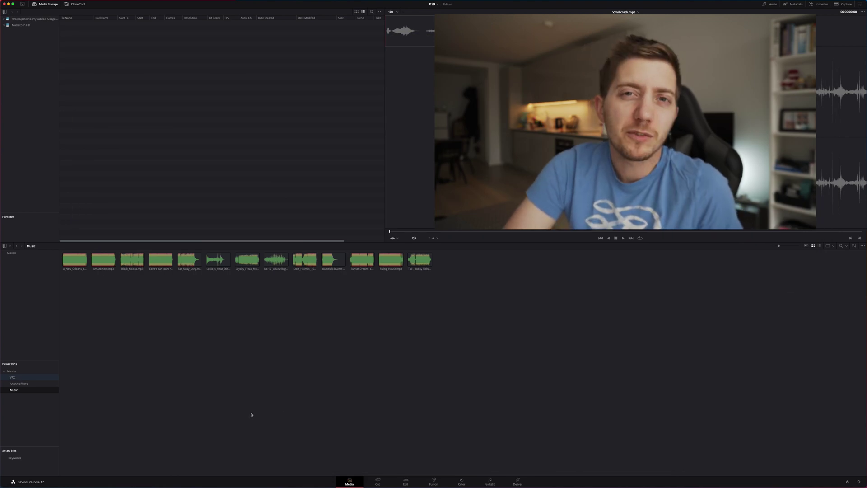
right_click(40, 377)
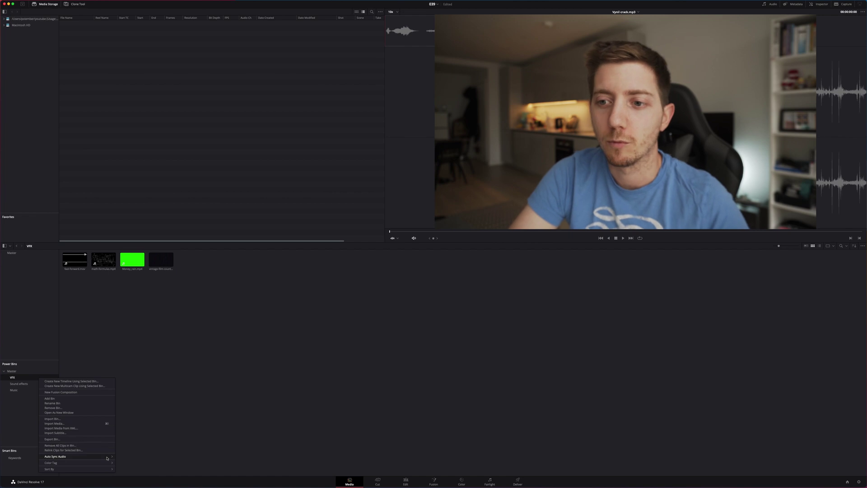
mouse_move(108, 463)
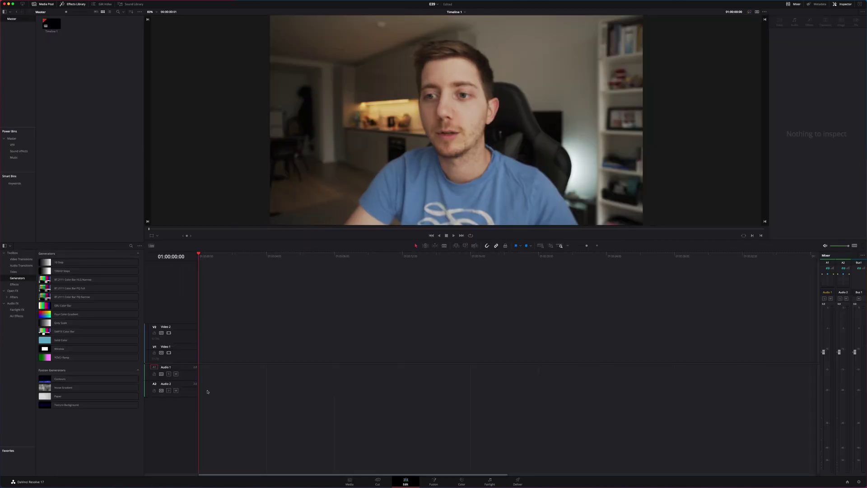
On the Edit page, place endcard.mov from the Master power bin onto V2 and A2 of Timeline 1
click(405, 481)
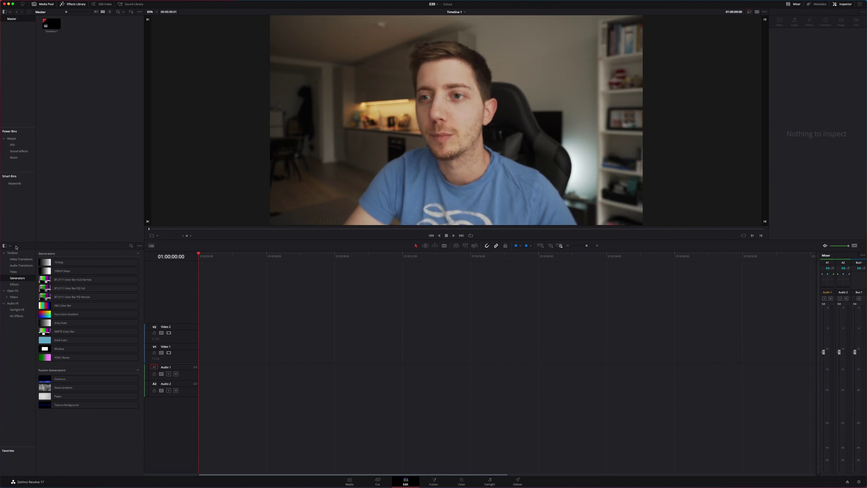
click(12, 138)
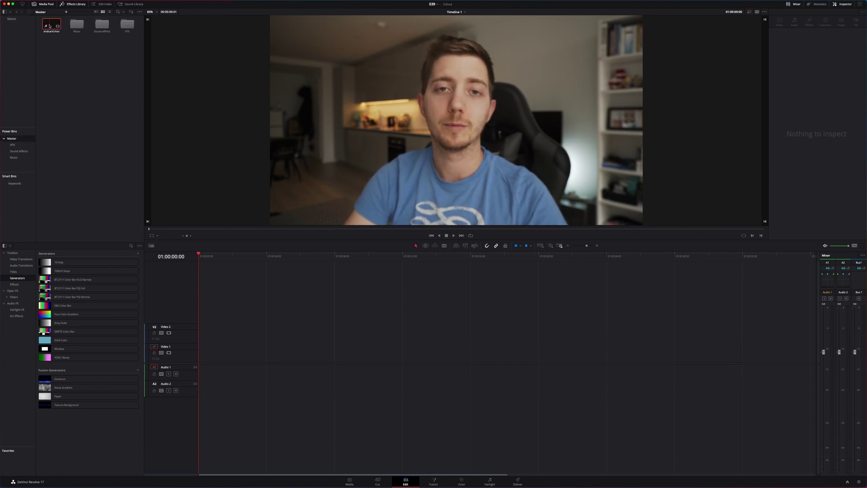
drag(50, 26, 235, 338)
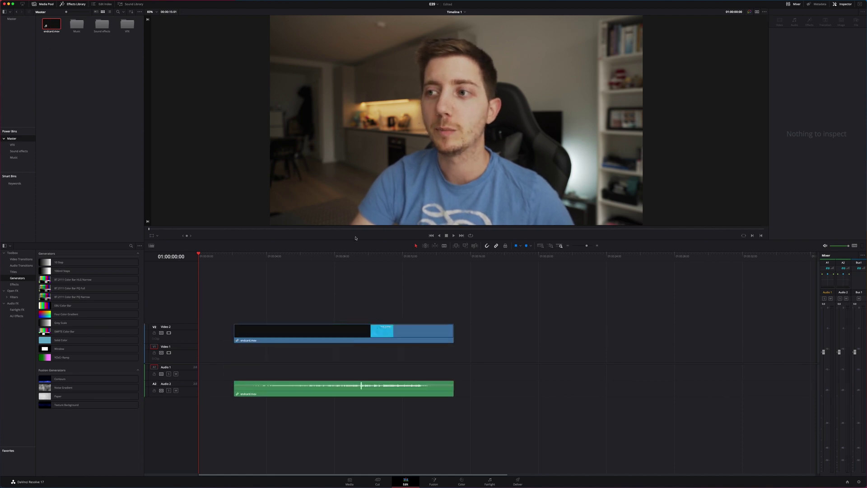
click(376, 256)
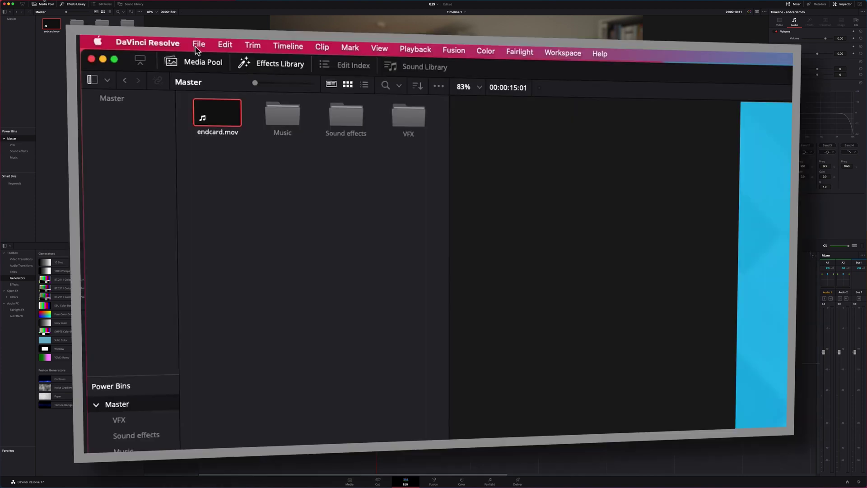
Create a new project with a red Solid Color generator on Video 1
click(45, 0)
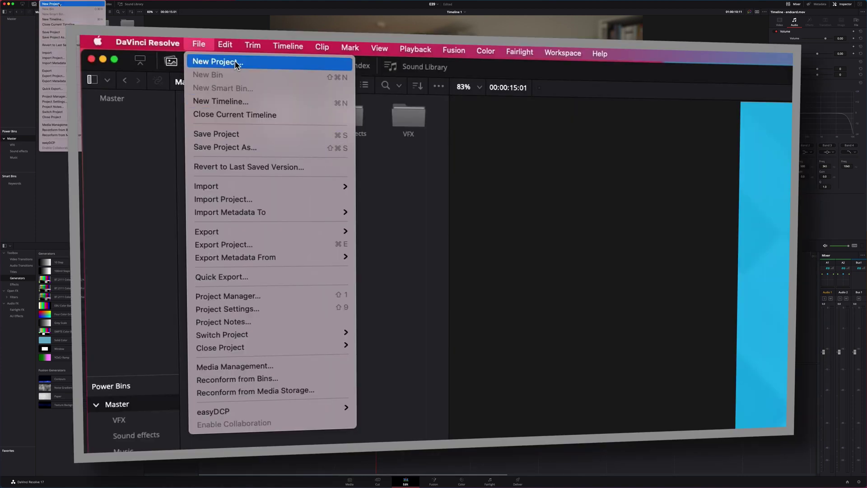
click(59, 3)
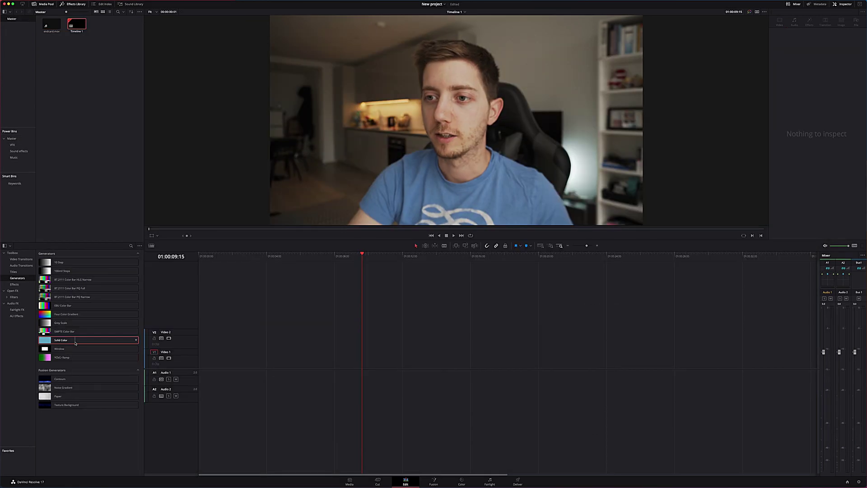
drag(61, 340, 361, 358)
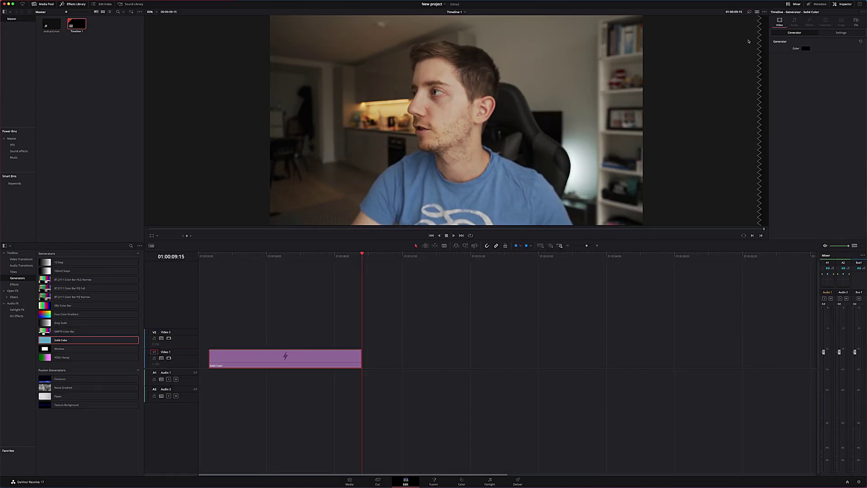
click(806, 50)
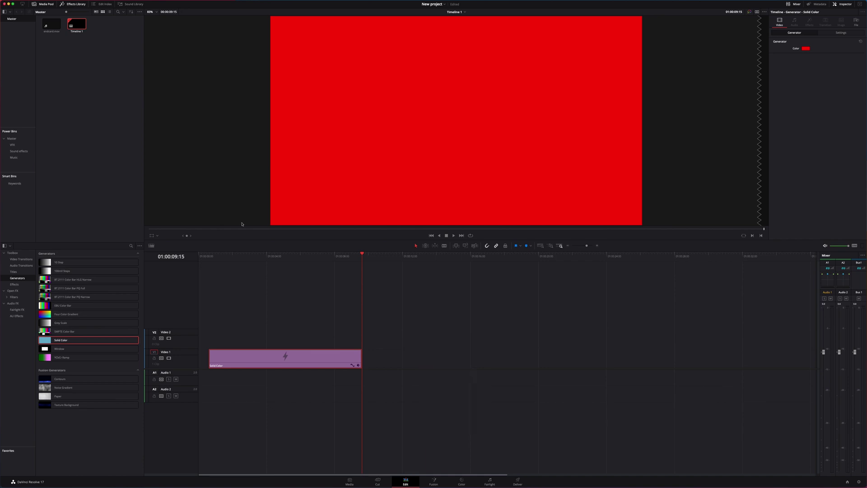
Place endcard.mov from the Master power bin at the timeline start on Video 2 and Audio 2
click(46, 27)
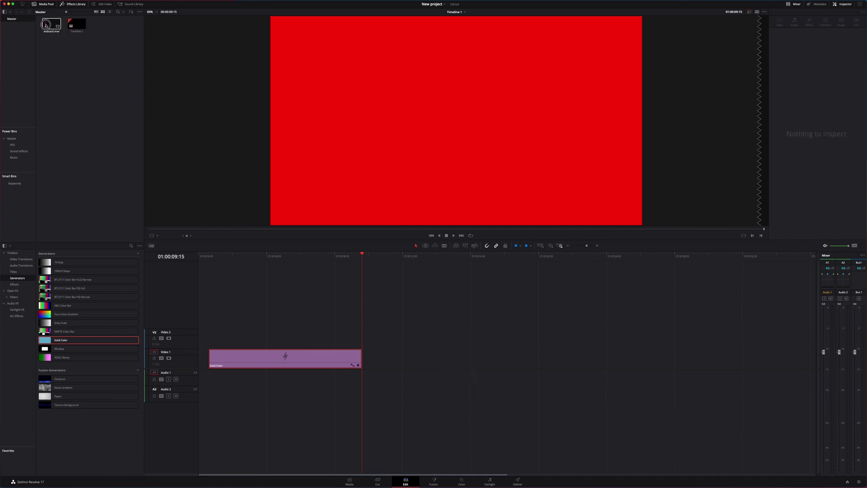
drag(45, 25, 234, 336)
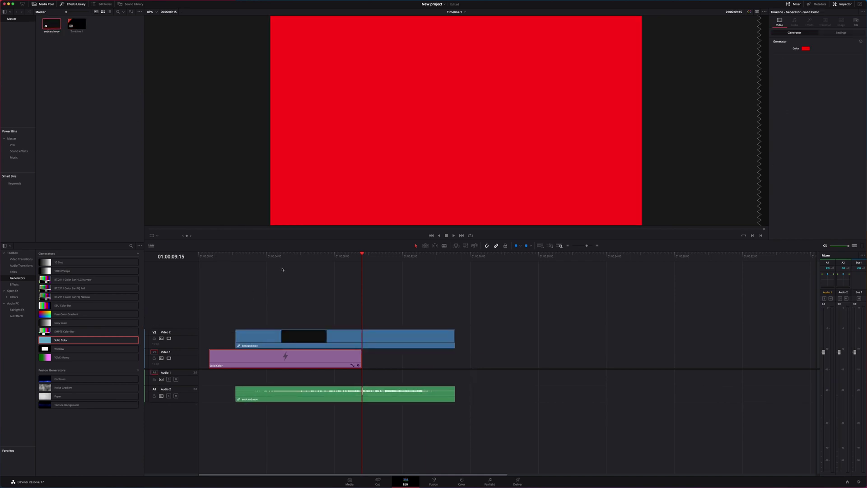
drag(282, 270, 344, 270)
drag(271, 337, 234, 336)
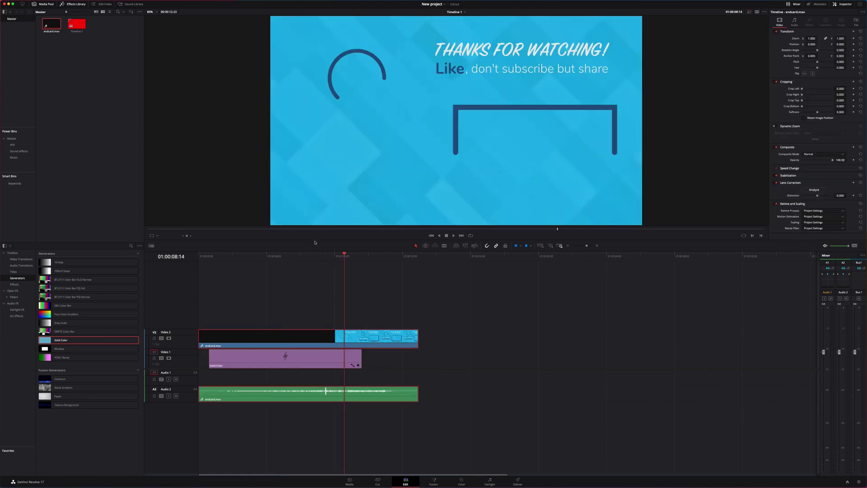
key(Right)
key(Right)
key(Right)
key(Right)
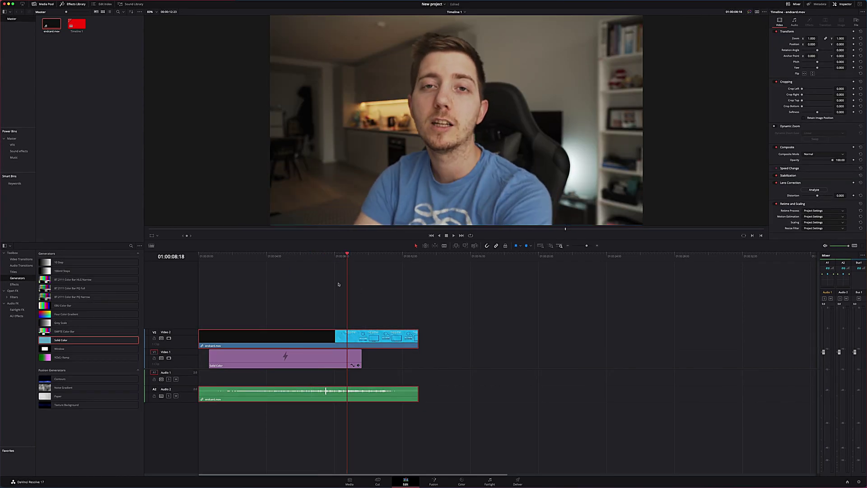